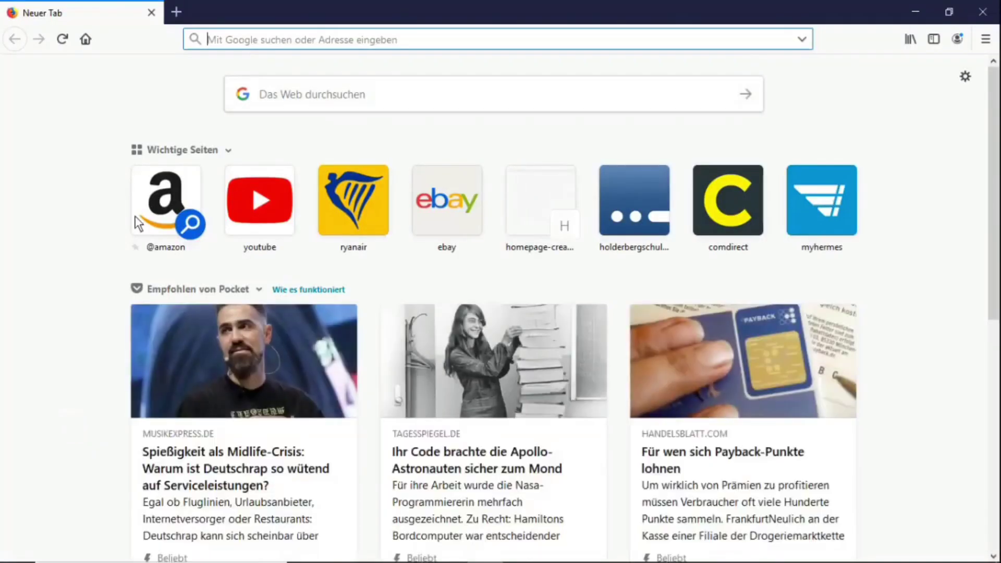
- Search Google for 'Devolo cockpit', fixing the typo, and open the devolo Cockpit Downloads result
click(281, 102)
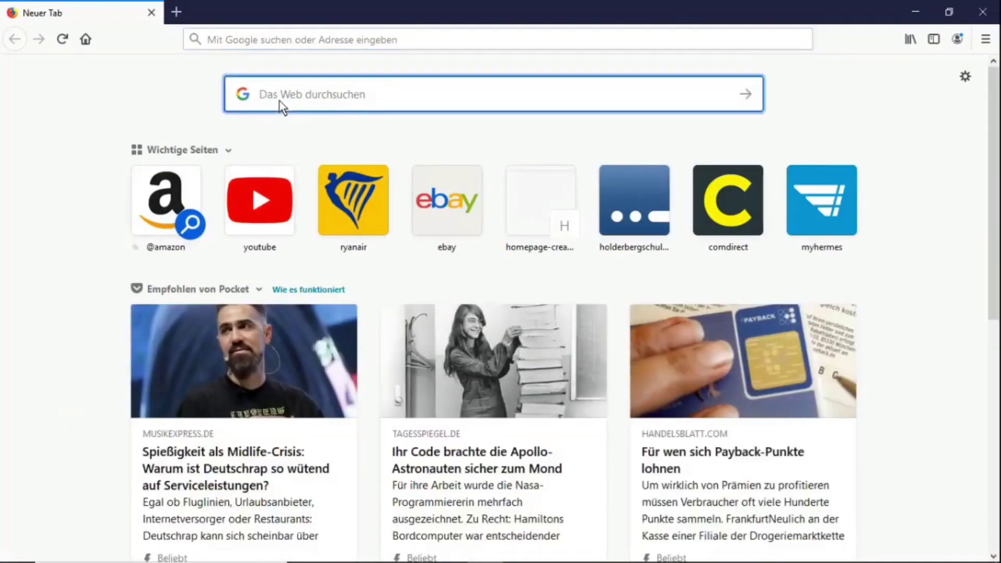
text(Devo)
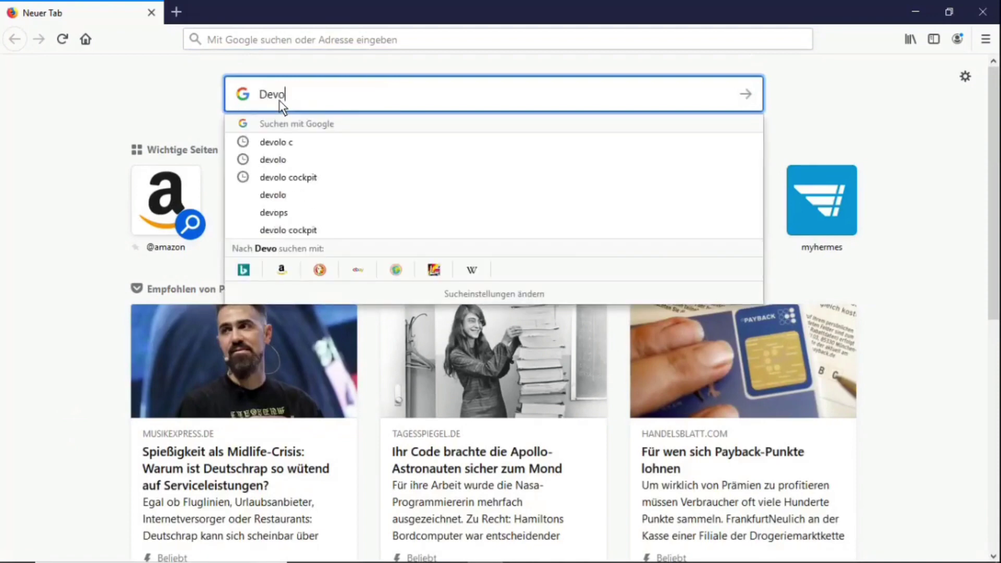
text(le)
drag(279, 102, 333, 99)
click(333, 99)
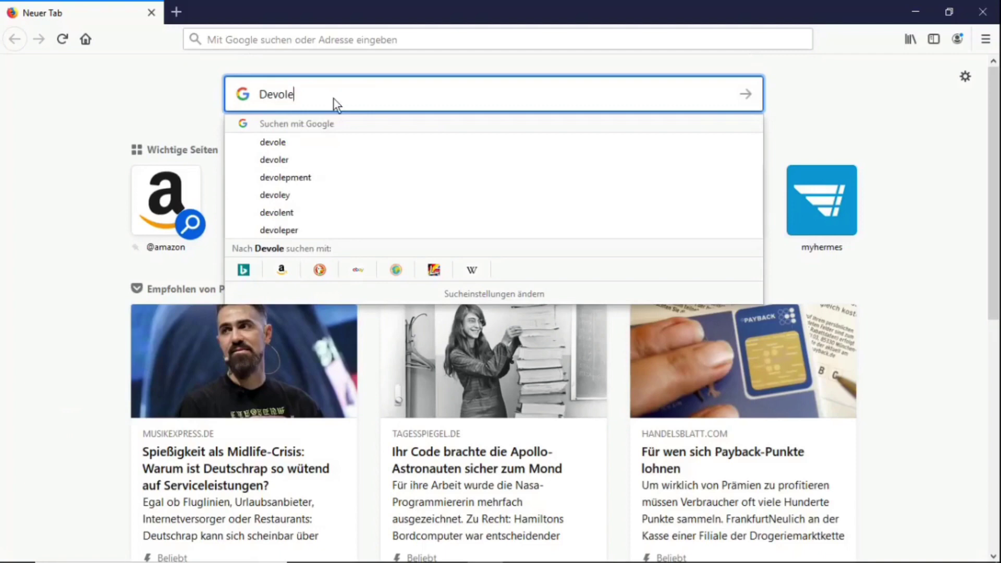
key(BackSpace)
text(o)
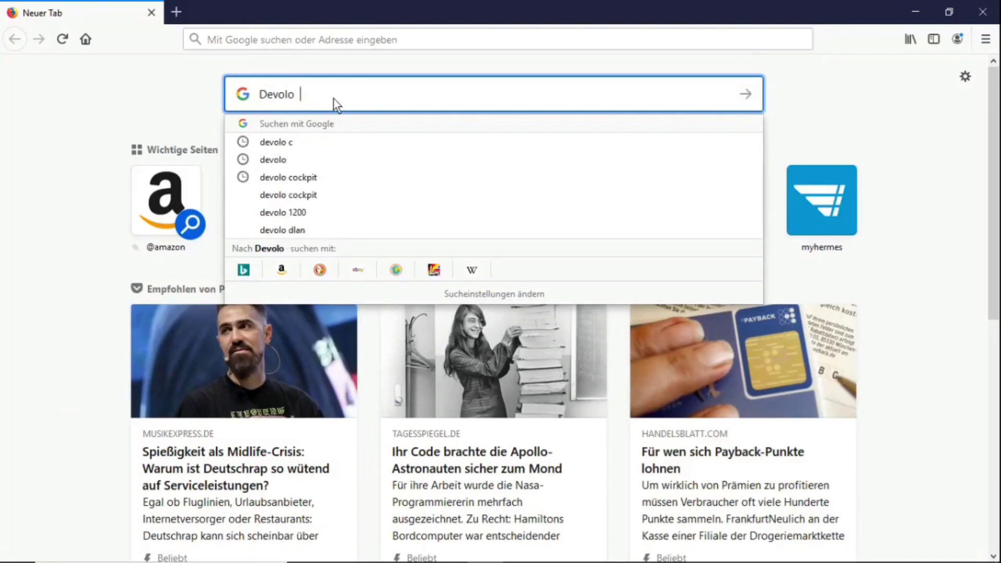
click(298, 184)
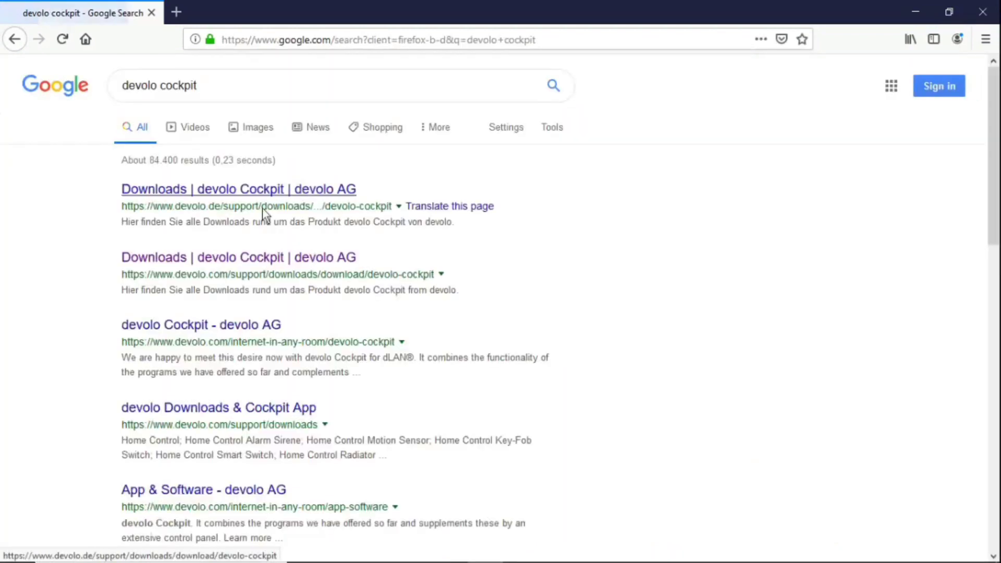
click(212, 261)
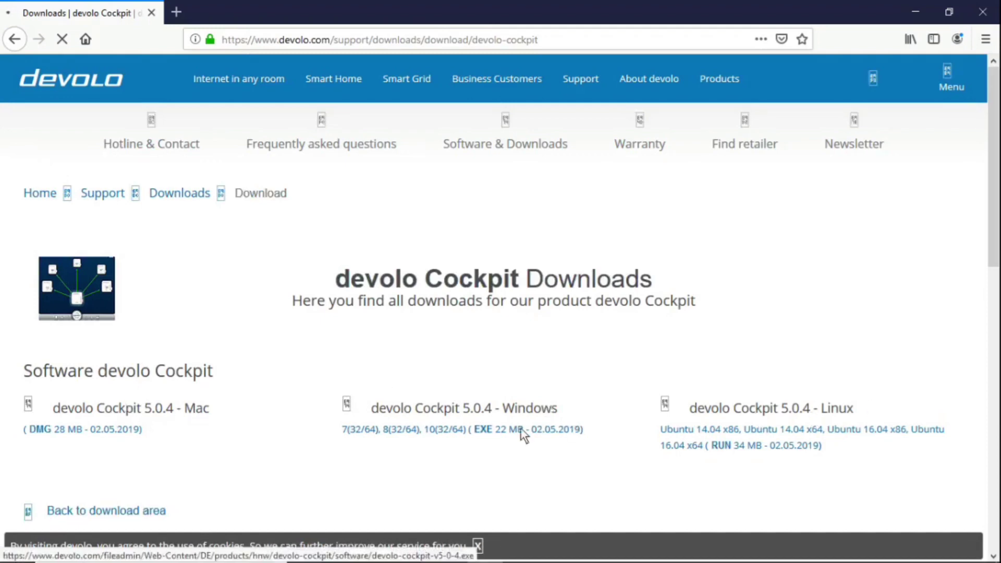
- Start the devolo Cockpit 5.0.4 Windows EXE download, close the newsletter form, and show blocked pop-up options
click(524, 409)
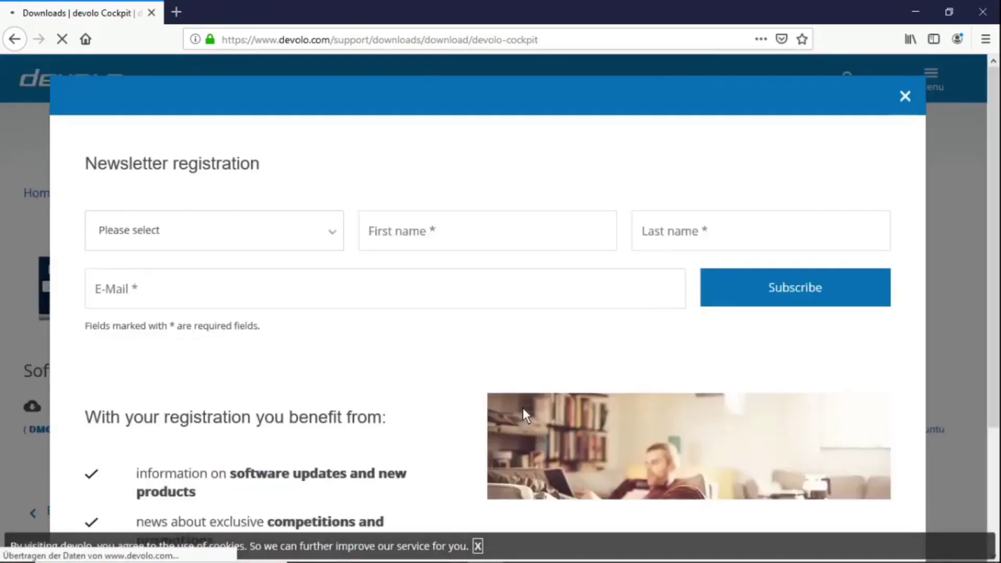
click(903, 94)
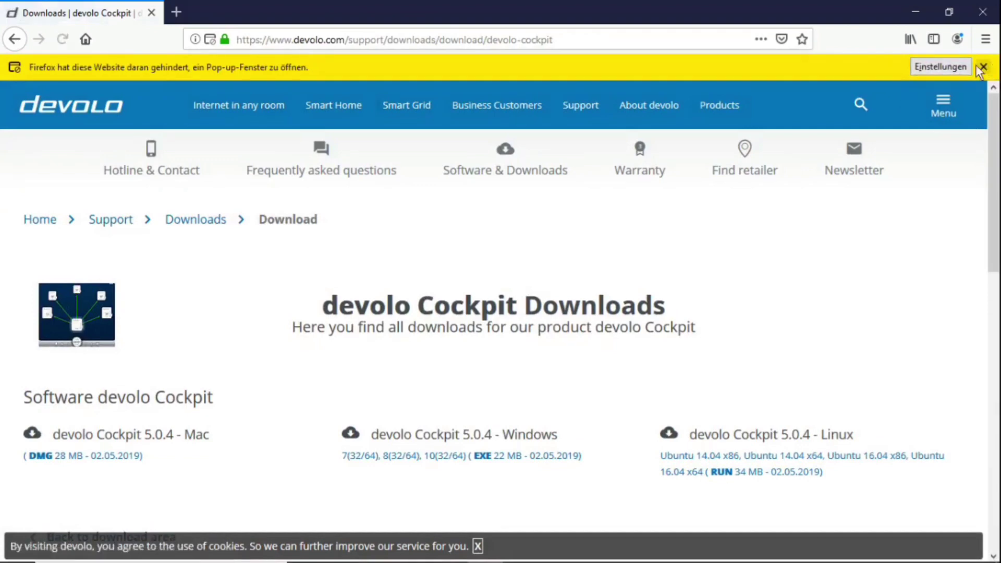
click(950, 67)
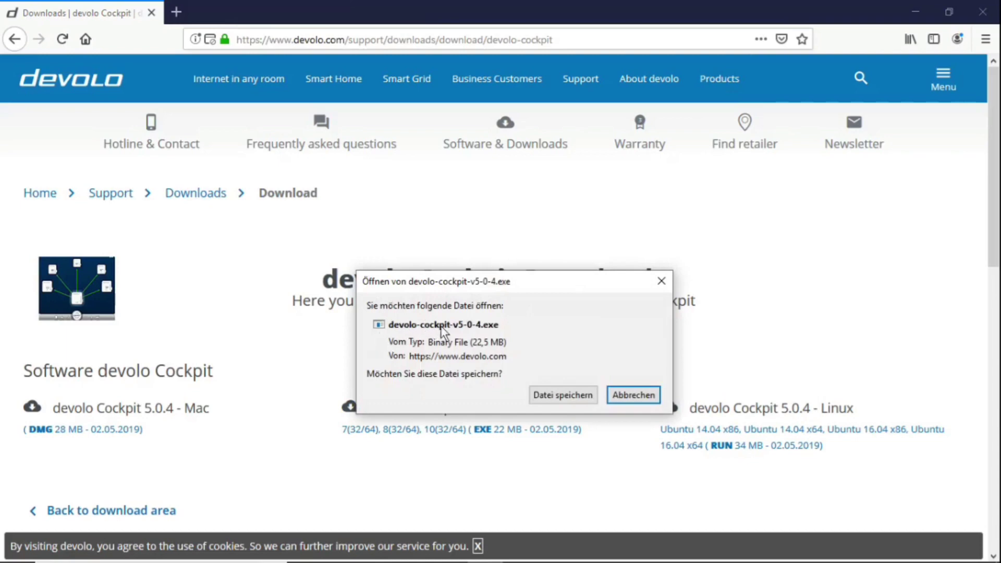
- Save devolo-cockpit-v5-0-4.exe, then quit Firefox and cancel the running download
click(575, 397)
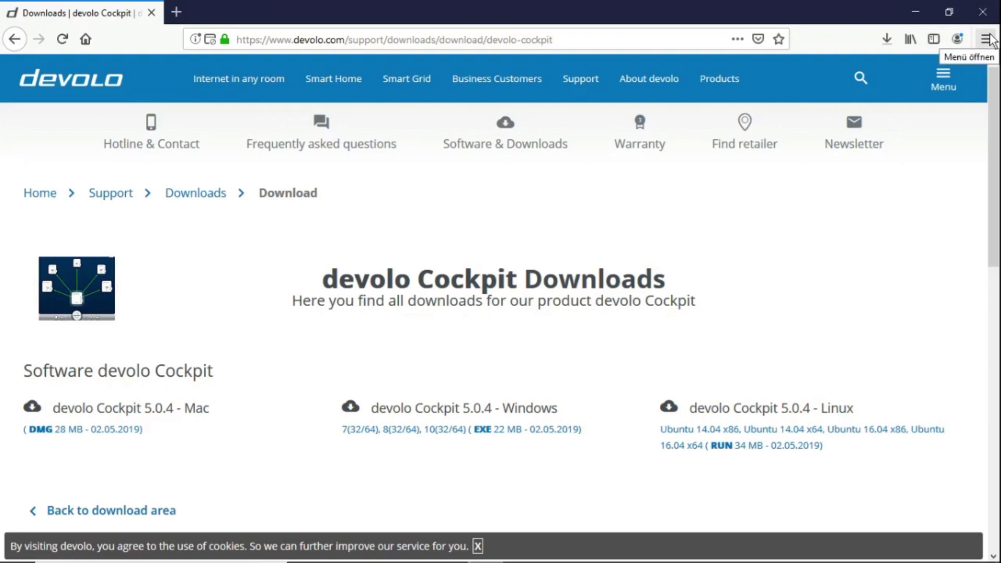
click(984, 11)
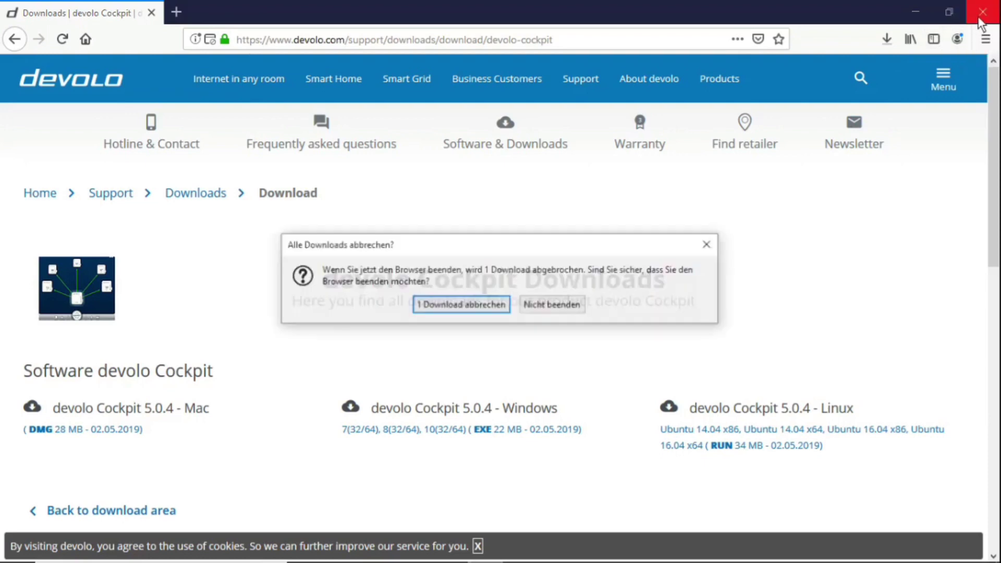
click(484, 304)
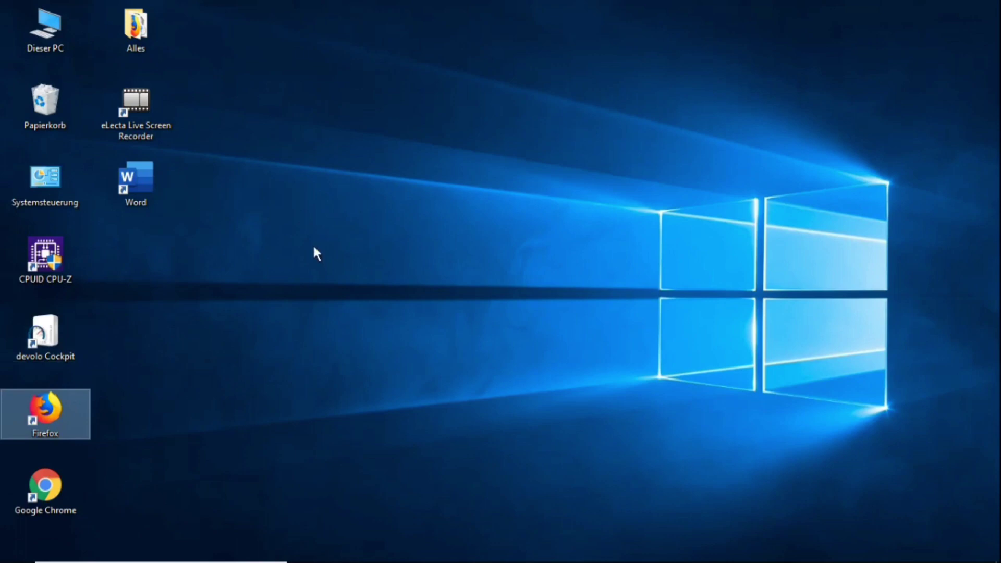
- Select the devolo Cockpit shortcut on the Windows desktop
click(55, 337)
- Launch devolo Cockpit and view the adapter map with live rates such as 110 Mbit/s
double_click(54, 334)
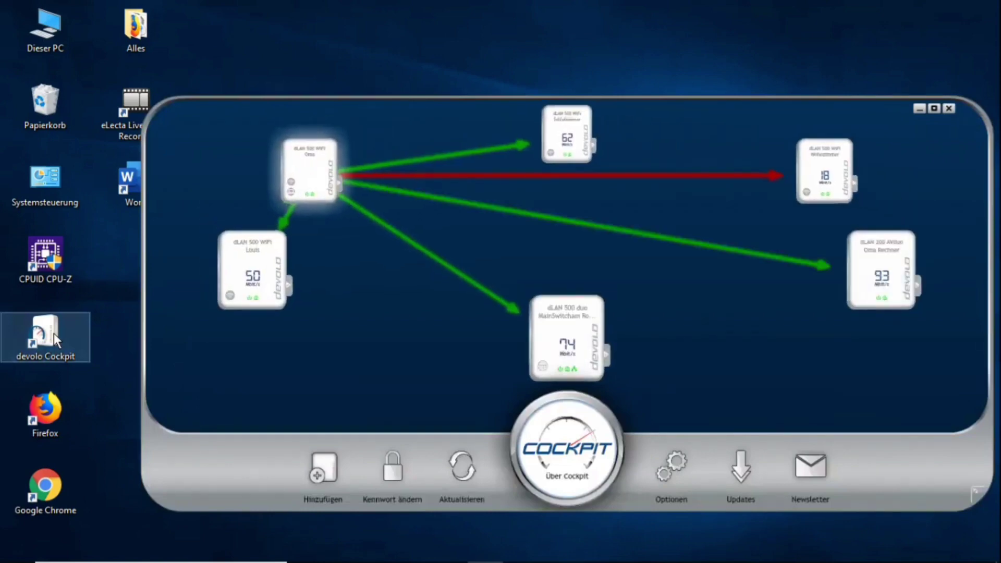
mouse_move(571, 360)
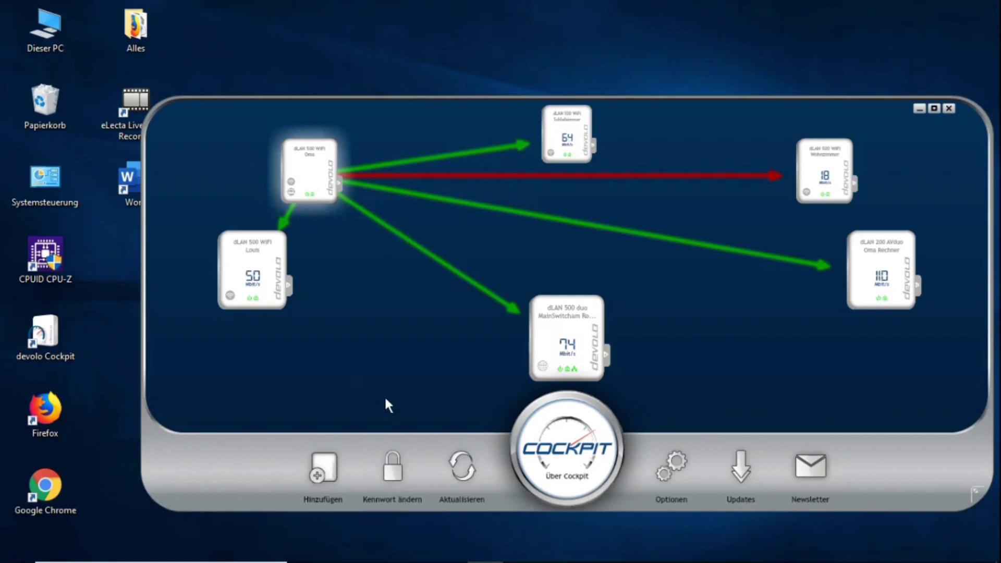
- Open the 'Neues PLC-Gerät dem Netzwerk hinzufügen' dialog and move it fully into view
click(326, 471)
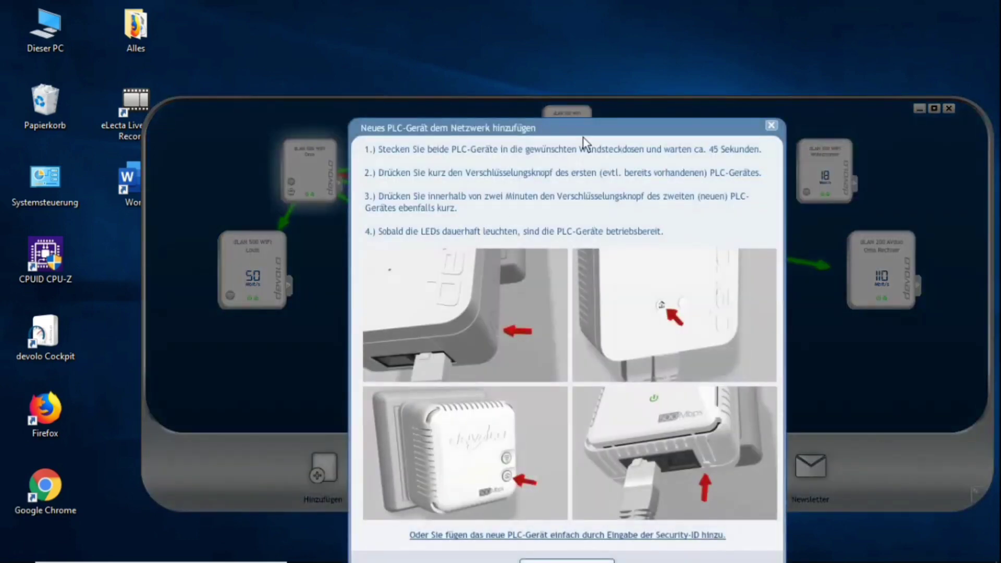
drag(580, 122, 578, 23)
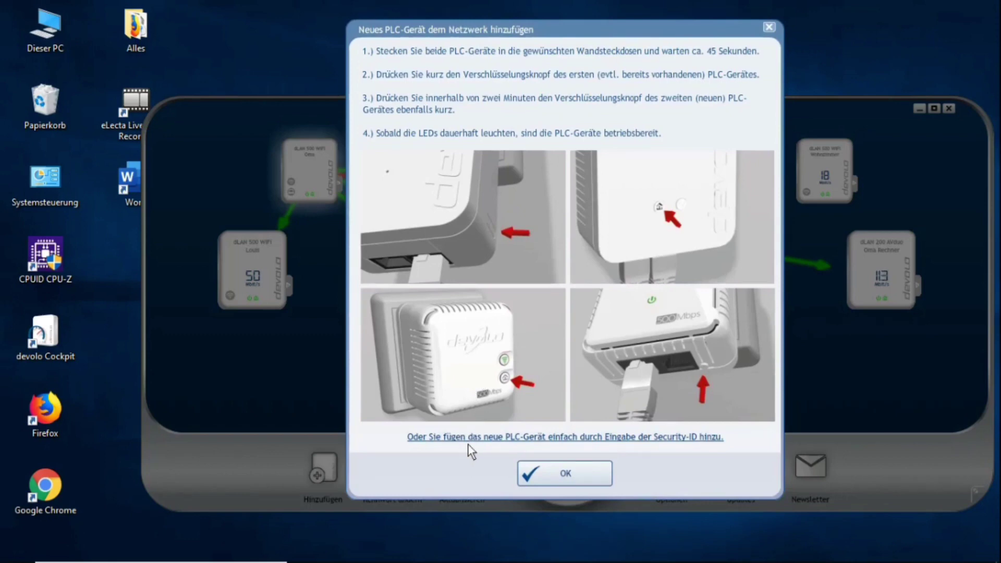
- Choose adding by Security-ID and enter the rest of the new adapter's Security-ID
click(516, 437)
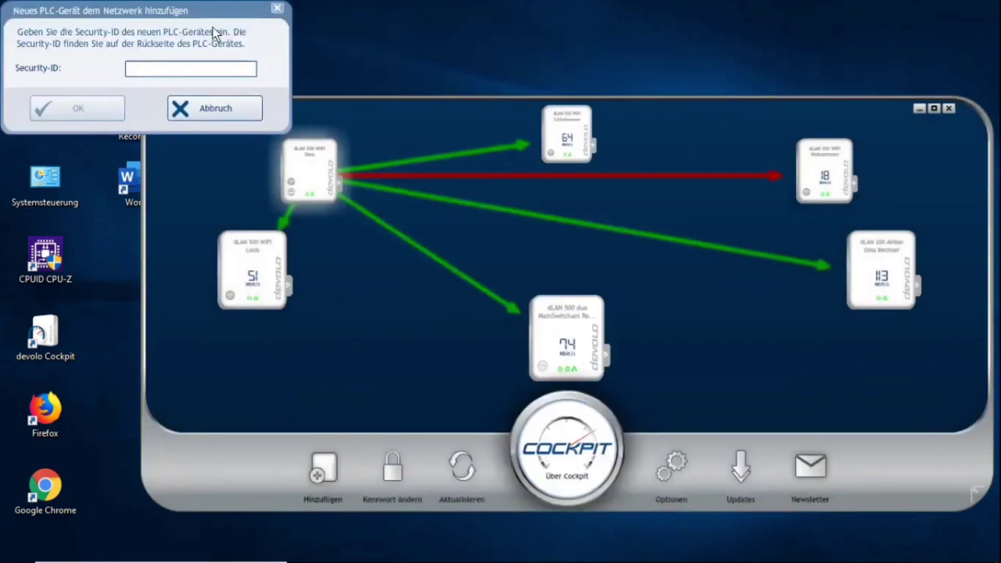
drag(219, 4, 625, 178)
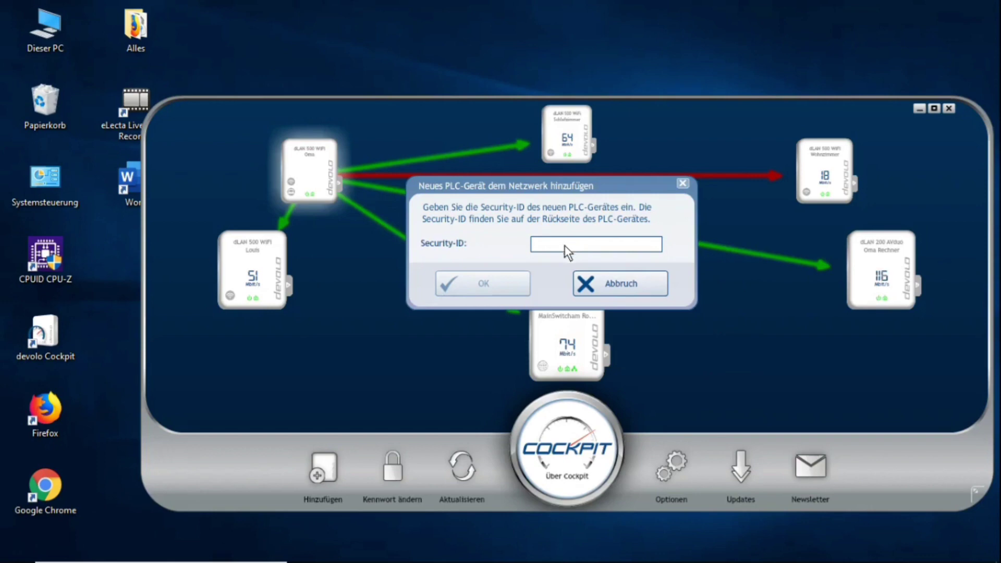
click(565, 246)
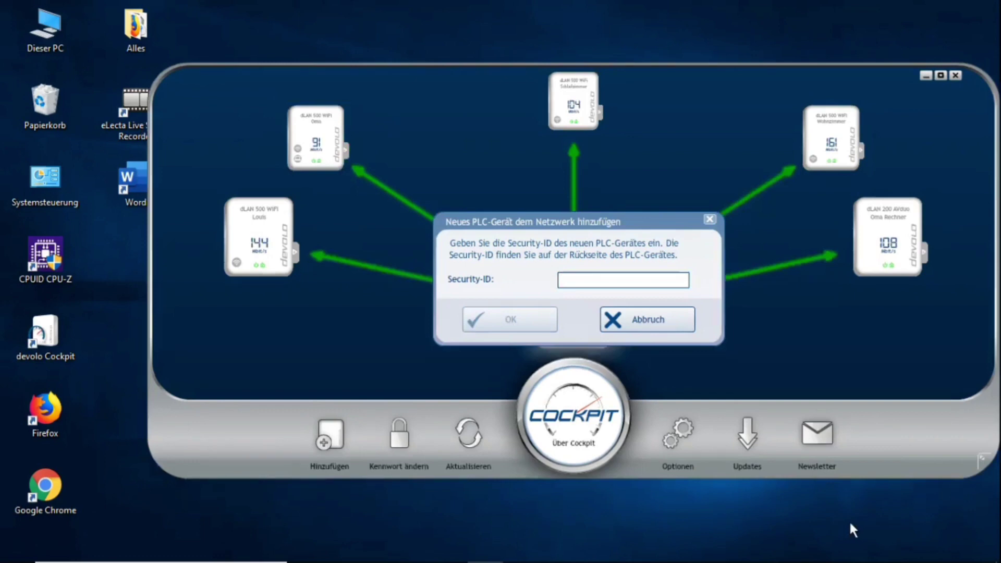
click(574, 281)
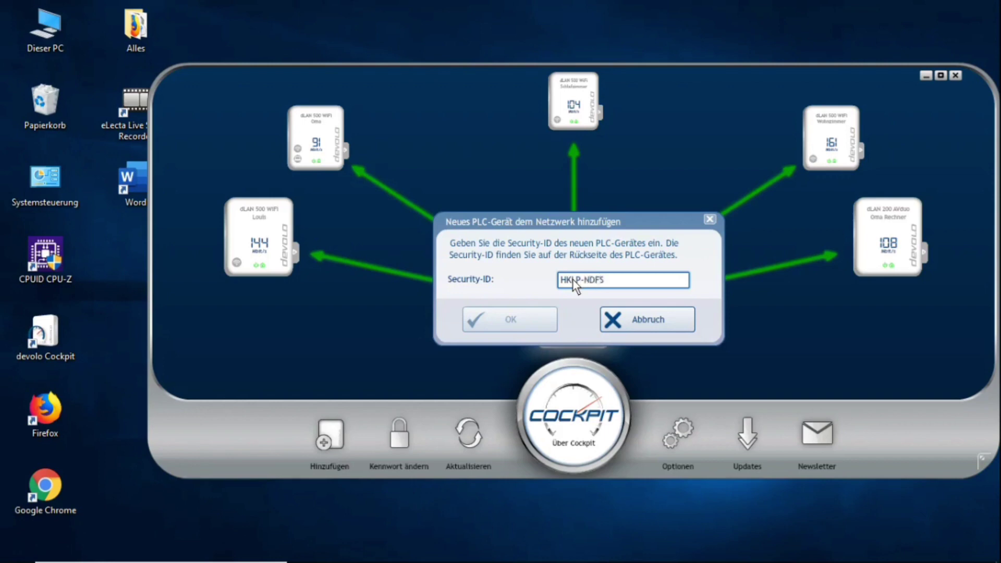
text(-AFKK-GPSA)
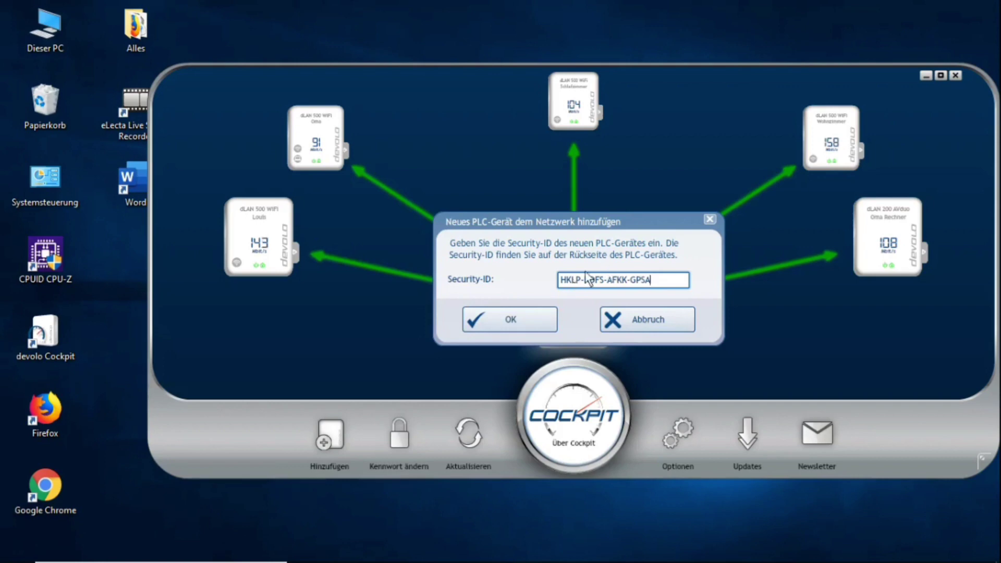
- Confirm the Security-ID so the dLAN 500 duo joins the six-adapter network map
click(510, 319)
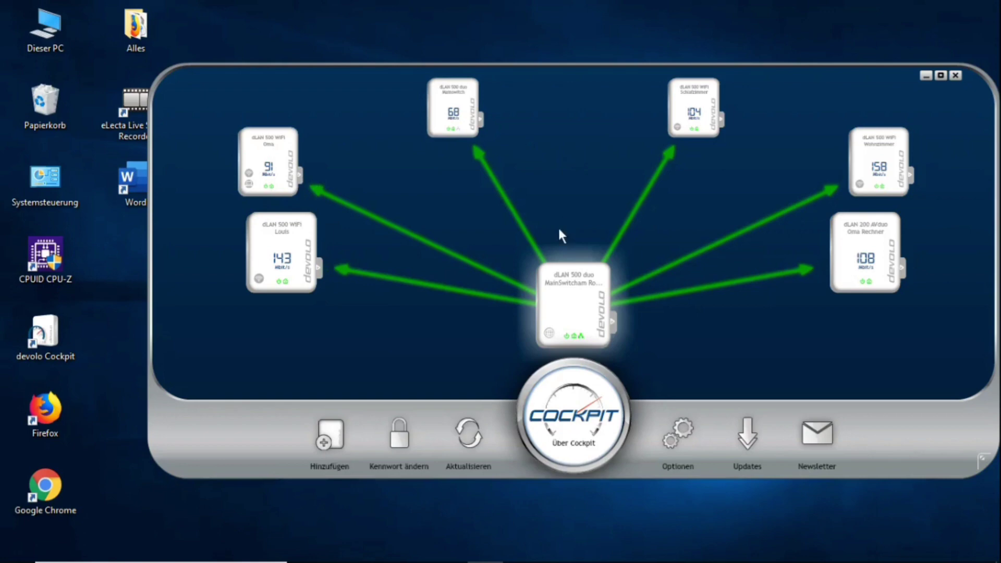
mouse_move(584, 289)
mouse_move(478, 121)
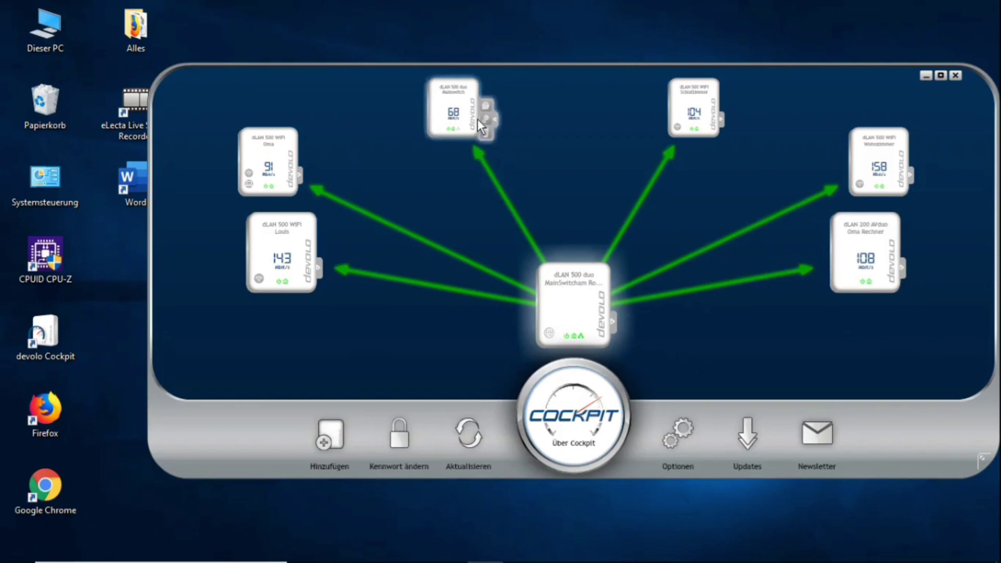
click(484, 119)
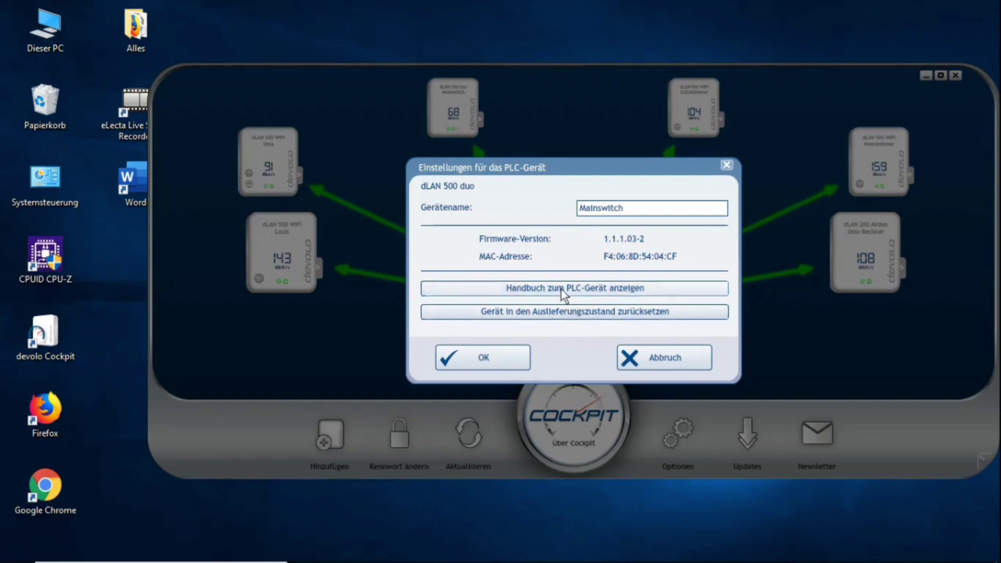
click(516, 357)
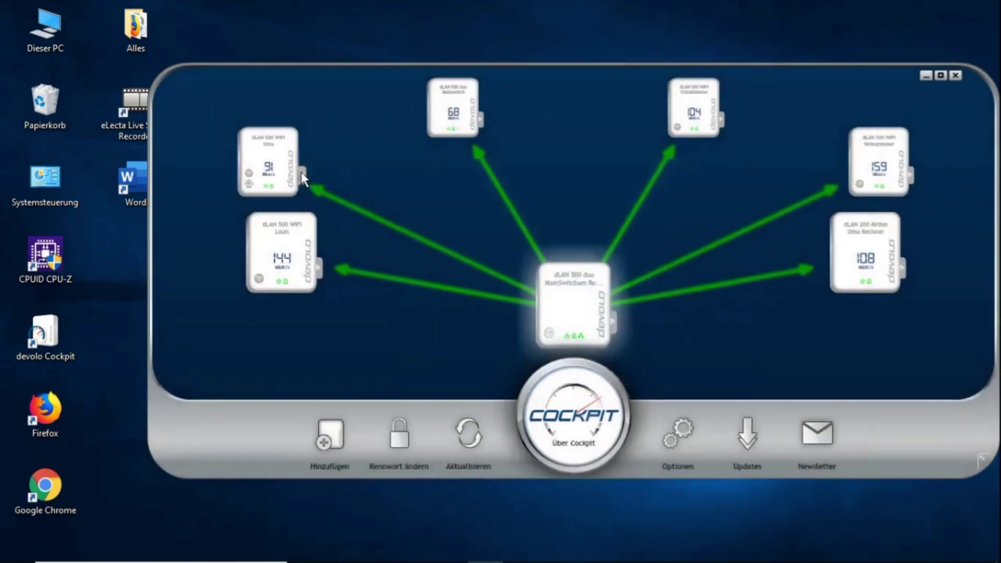
- Open Gerätekonfiguration, look at LED-Einstellungen, and return to the Gerätekonfiguration overview
mouse_move(299, 173)
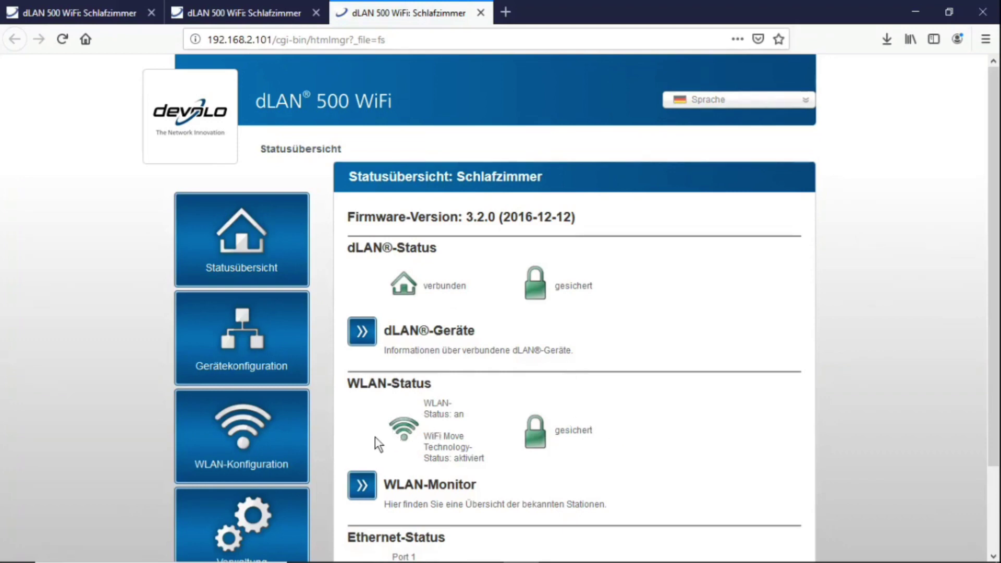
click(246, 328)
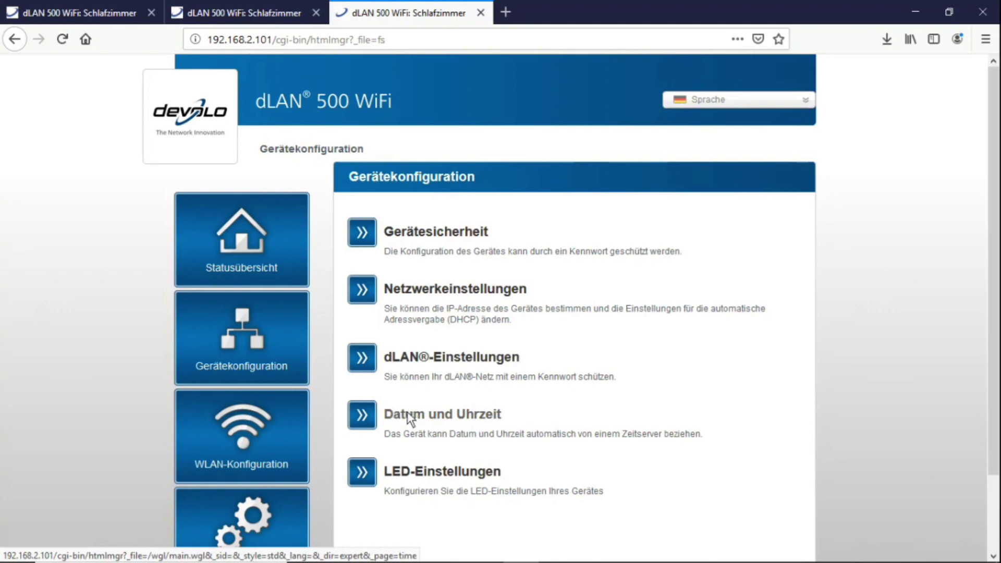
click(363, 477)
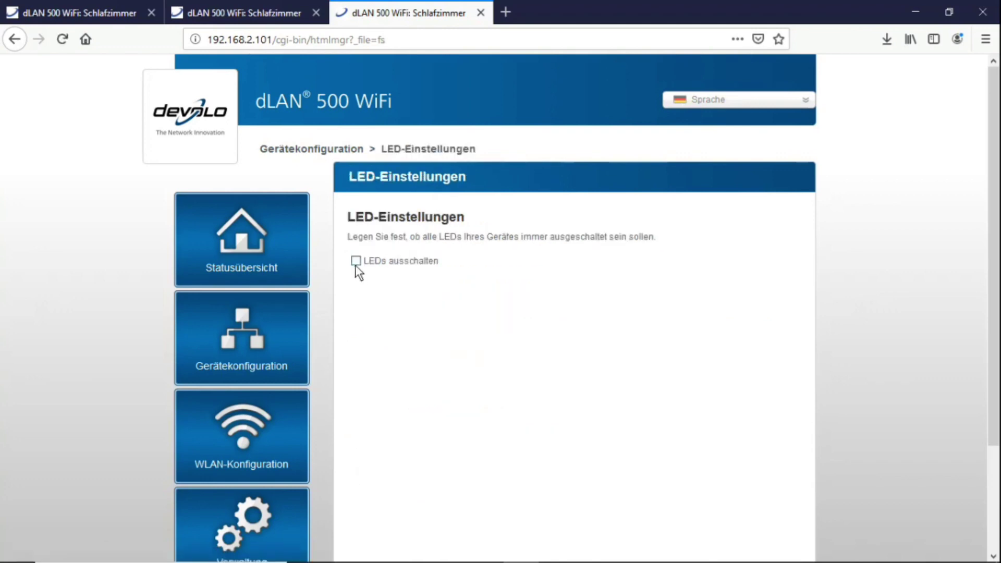
click(333, 149)
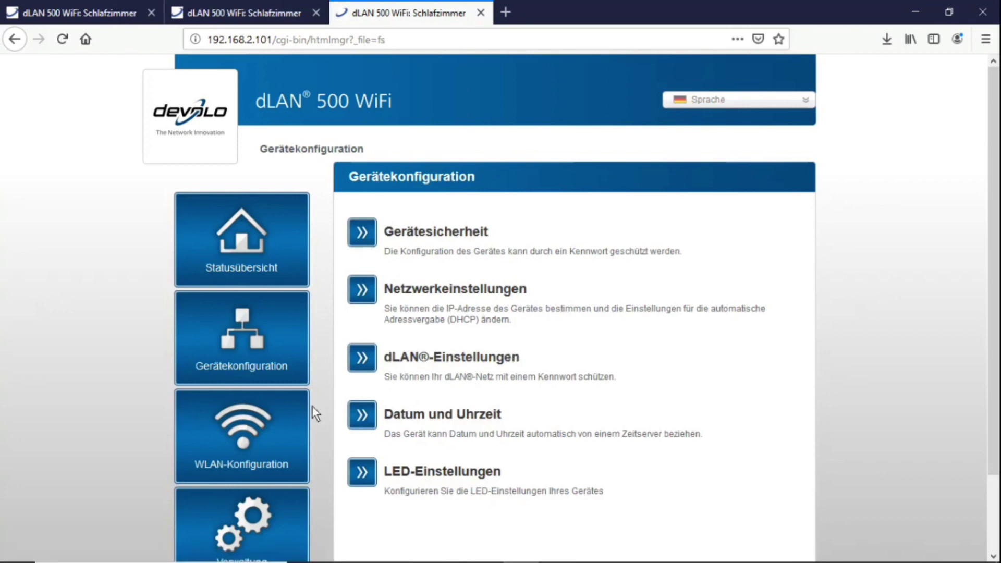
- Inspect the Access-Point SSID and WPA2 key, then return to WLAN-Konfiguration without saving
click(249, 425)
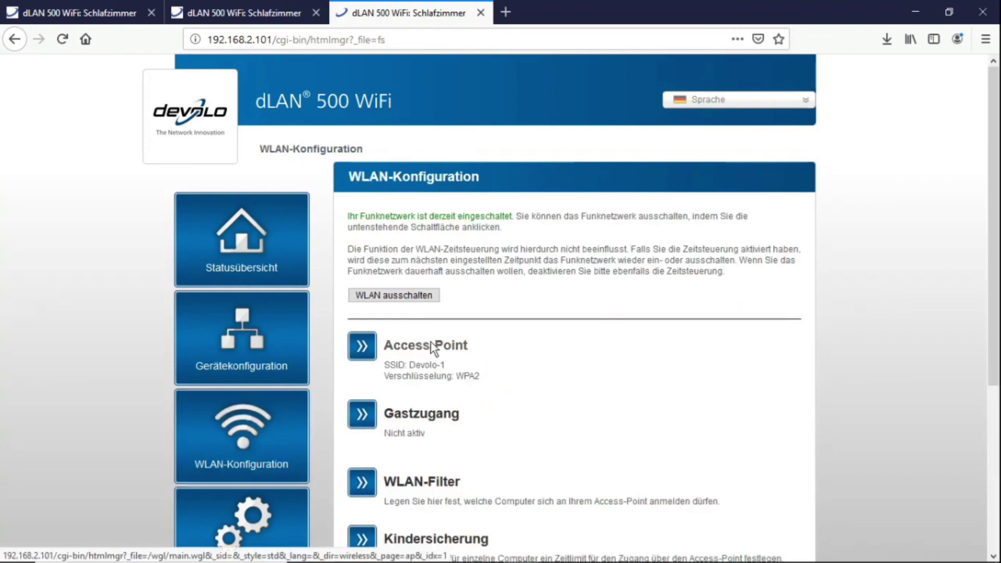
click(433, 348)
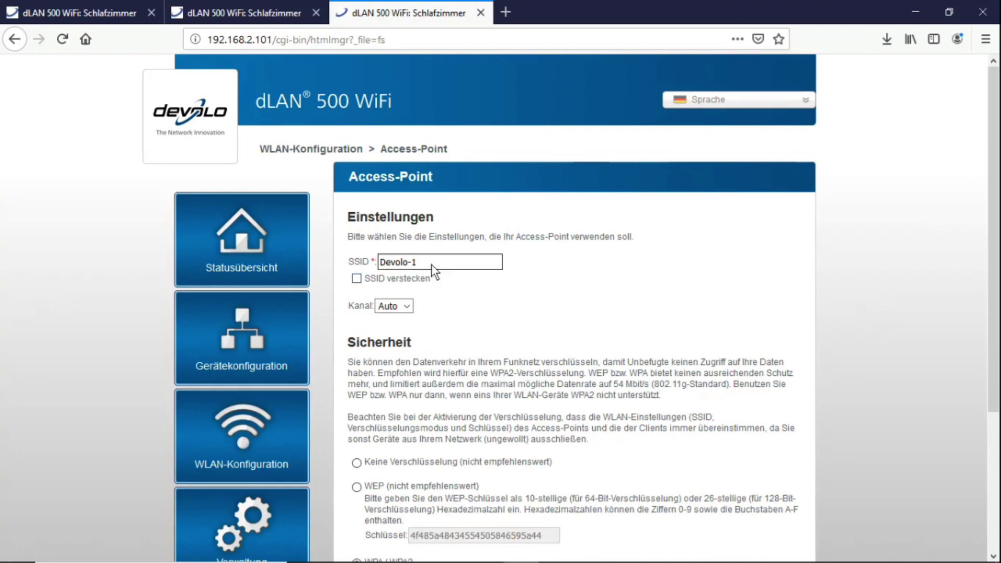
click(431, 264)
key(BackSpace)
key(BackSpace)
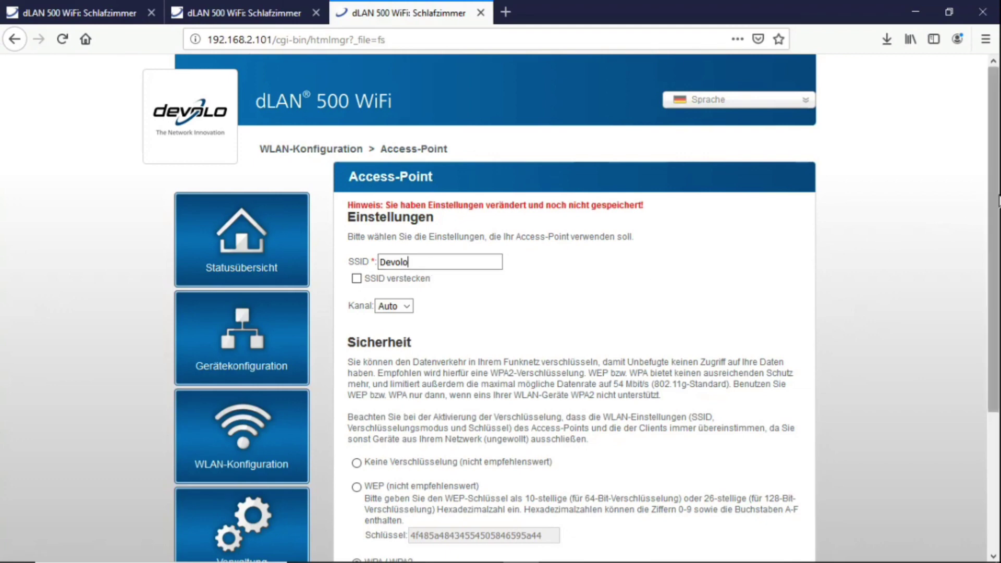
drag(999, 201, 998, 354)
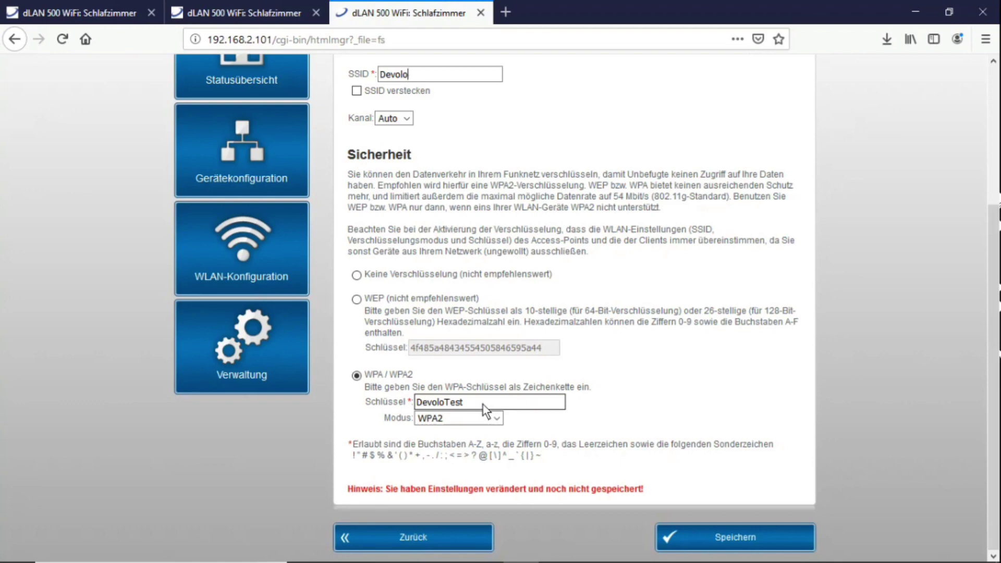
click(236, 235)
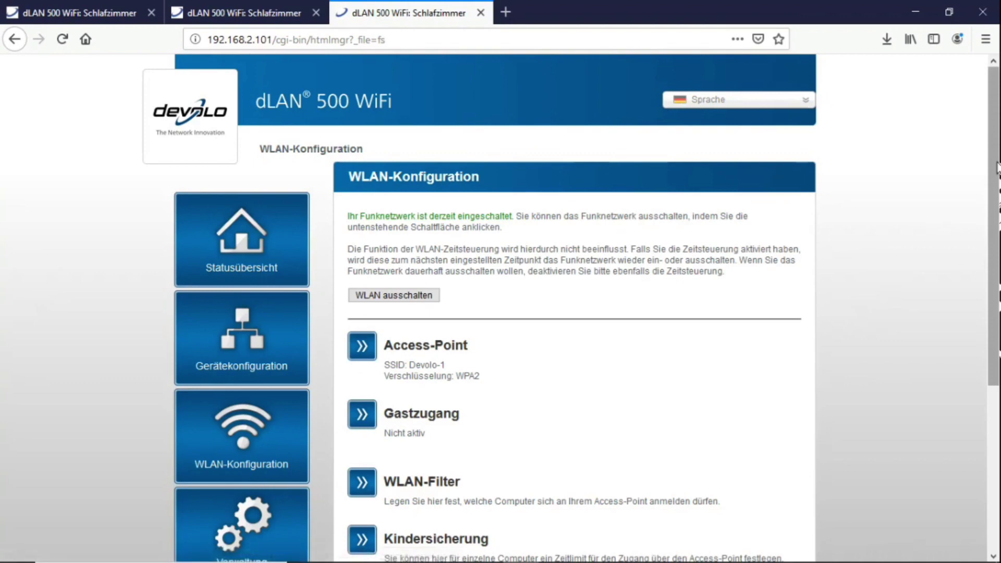
drag(997, 167, 996, 300)
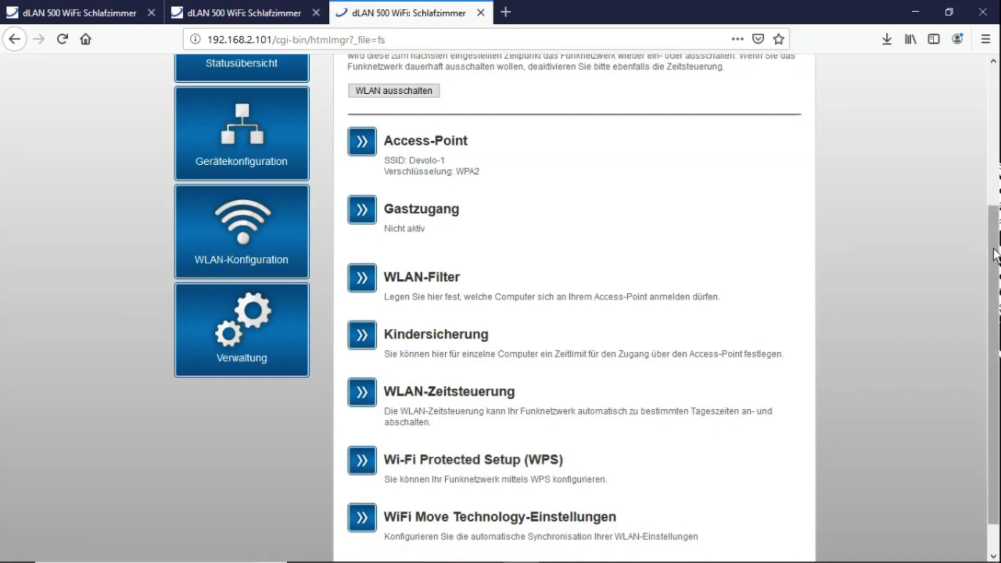
scroll(997, 255, down, 2)
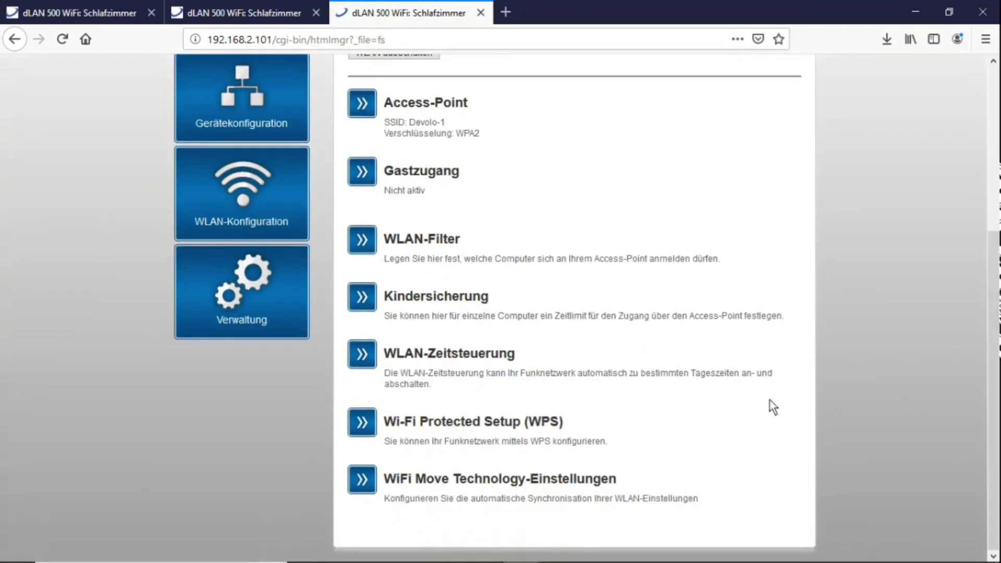
- Check the firmware page in Verwaltung (version 3.2.0, 2016-12-12), then return to the Verwaltung overview
click(255, 294)
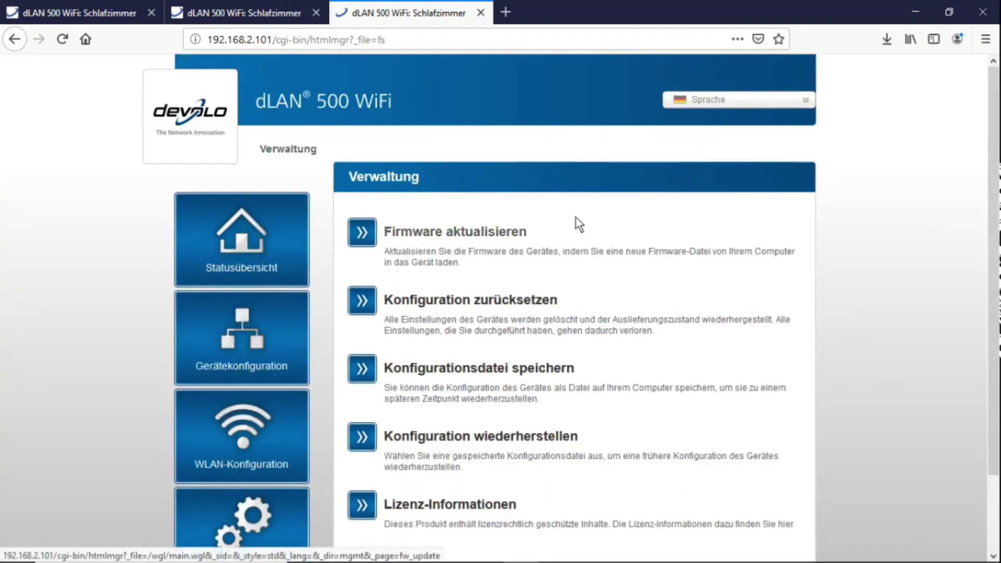
click(419, 227)
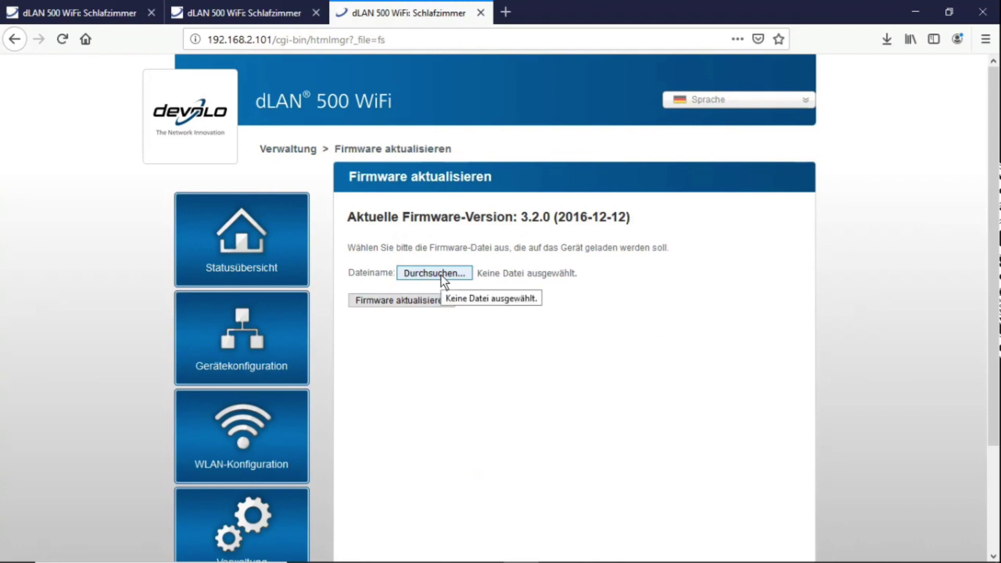
click(249, 539)
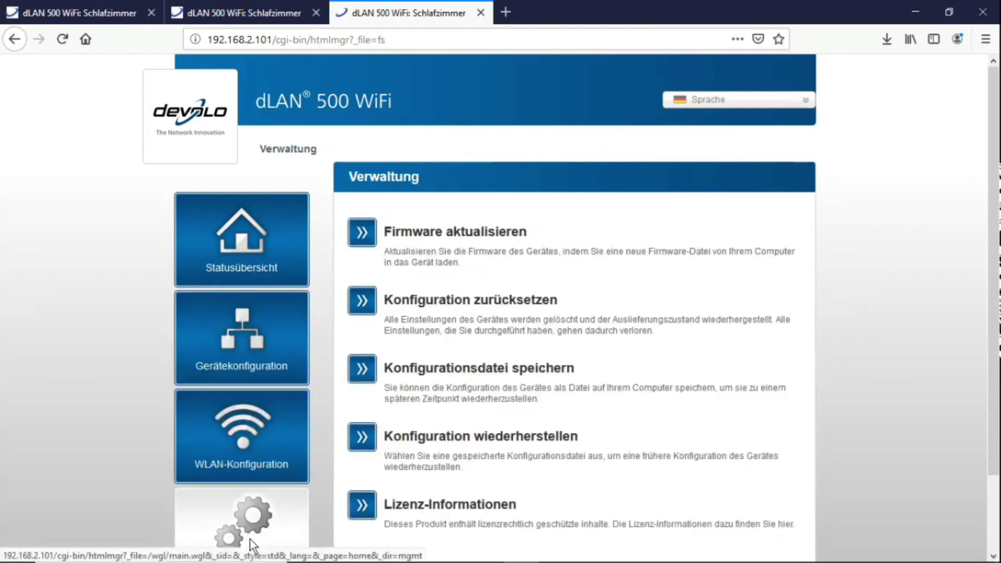